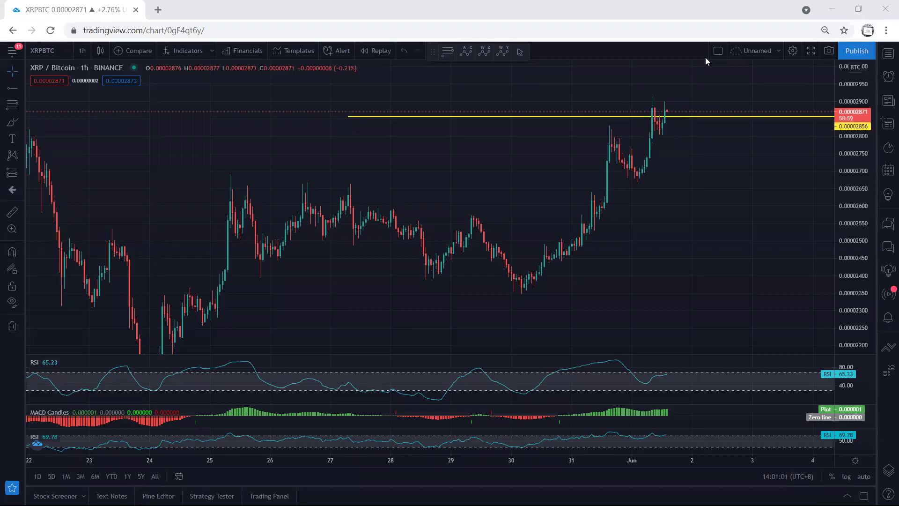
- Sketch arrows and circles around the recent candles and yellow line, then erase them
left_click(708, 197)
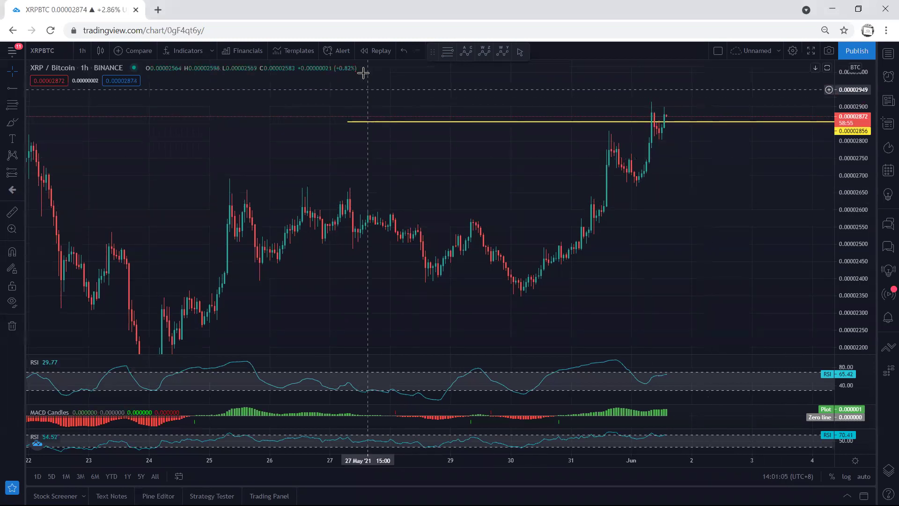
left_click_drag(544, 145, 556, 123)
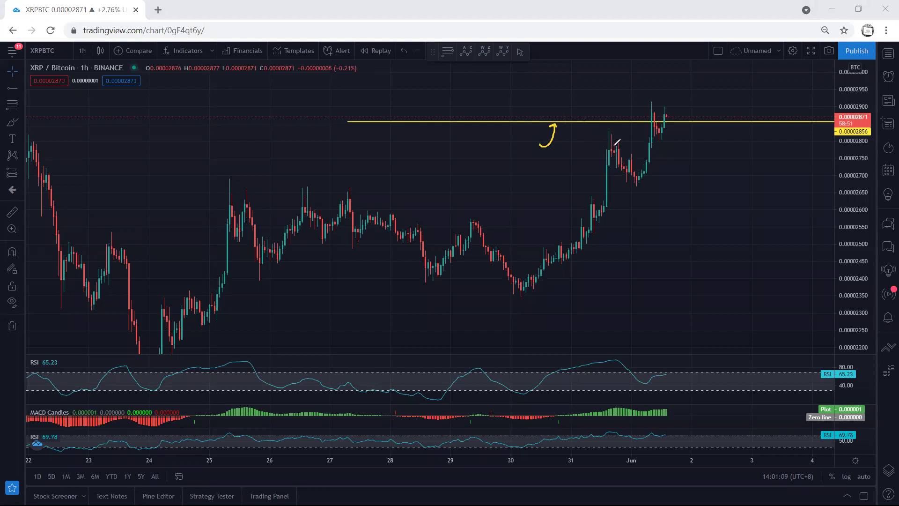
left_click_drag(612, 143, 633, 167)
mouse_move(522, 284)
left_mouse_down()
mouse_move(610, 238)
mouse_move(630, 197)
mouse_move(538, 209)
mouse_move(520, 253)
mouse_move(532, 276)
left_mouse_up()
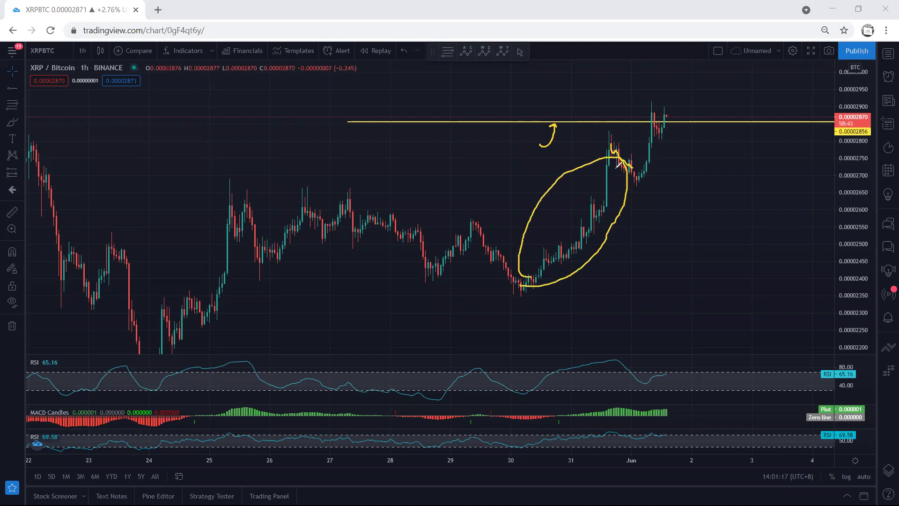
mouse_move(644, 178)
left_mouse_down()
mouse_move(670, 137)
mouse_move(643, 111)
mouse_move(631, 181)
left_mouse_up()
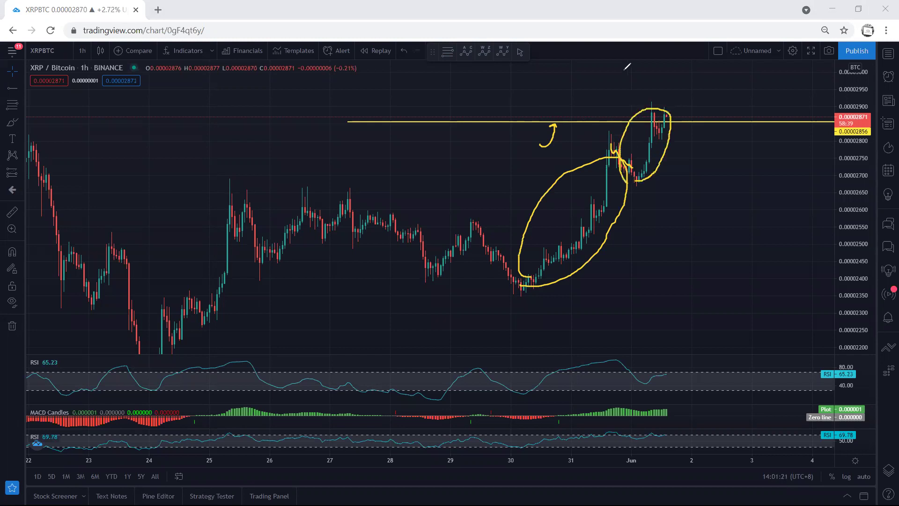
key("e")
mouse_move(635, 183)
left_mouse_down()
mouse_move(674, 129)
mouse_move(670, 102)
mouse_move(627, 167)
mouse_move(596, 128)
left_mouse_up()
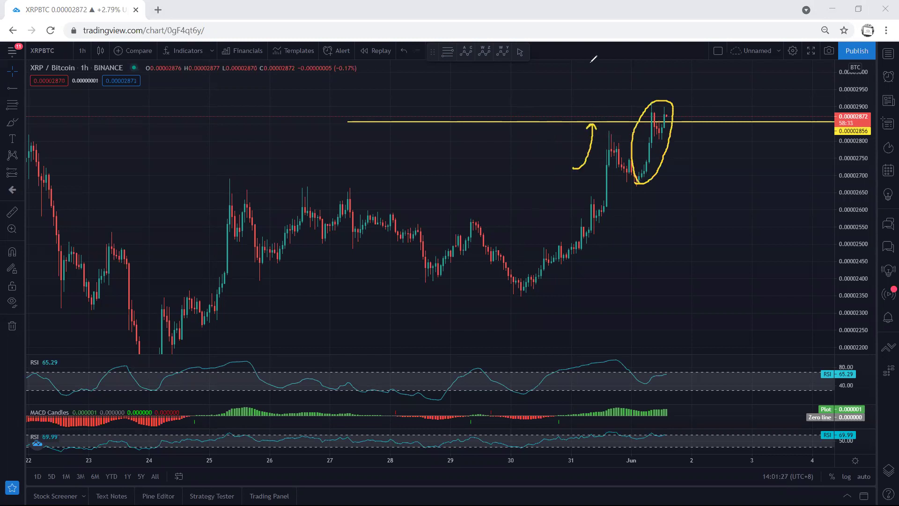
key("e")
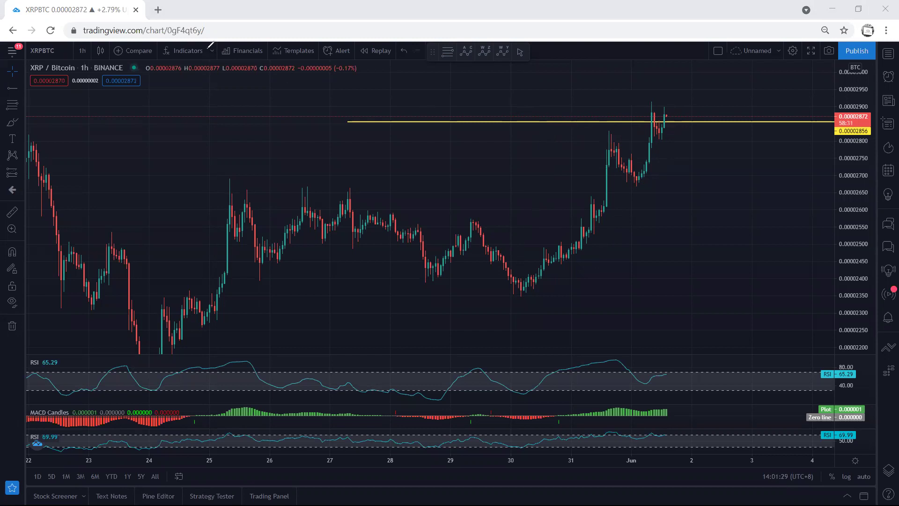
- Switch to daily candles, hide the drawings, and trace lines along the April–May highs and lows
left_click(82, 51)
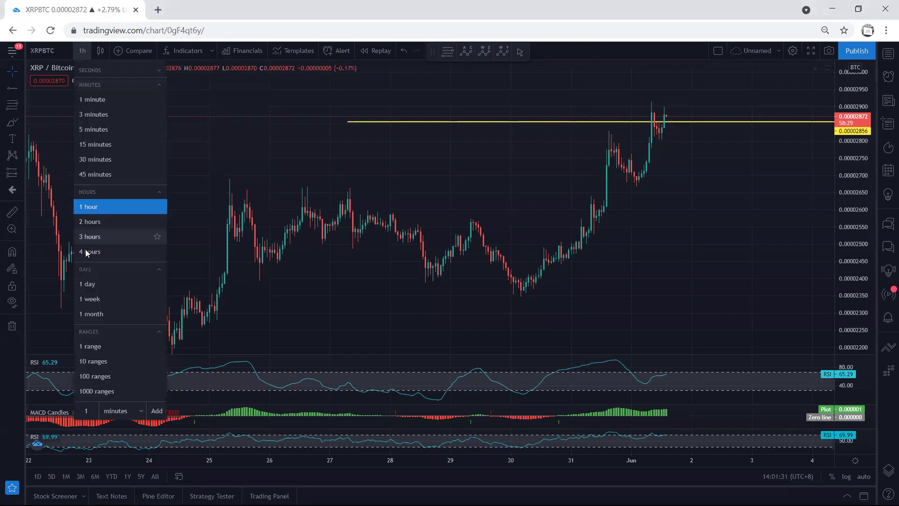
left_click(89, 283)
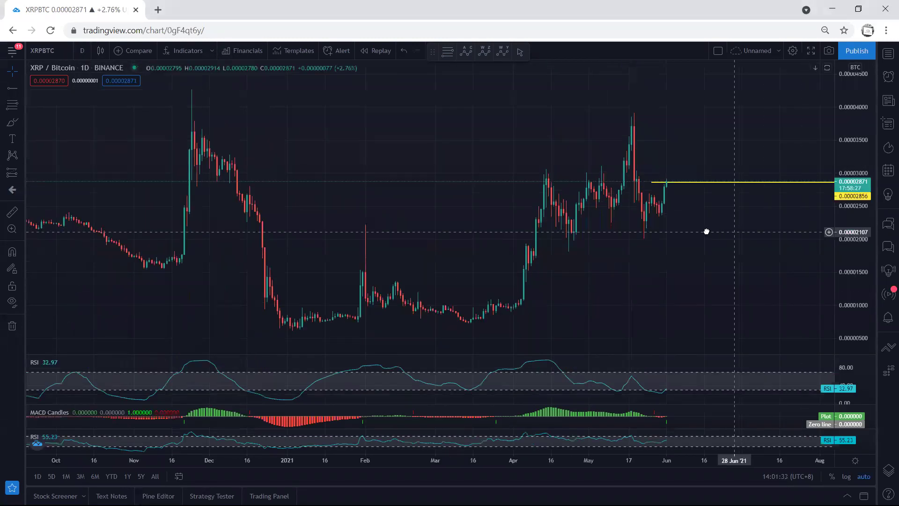
left_click(15, 301)
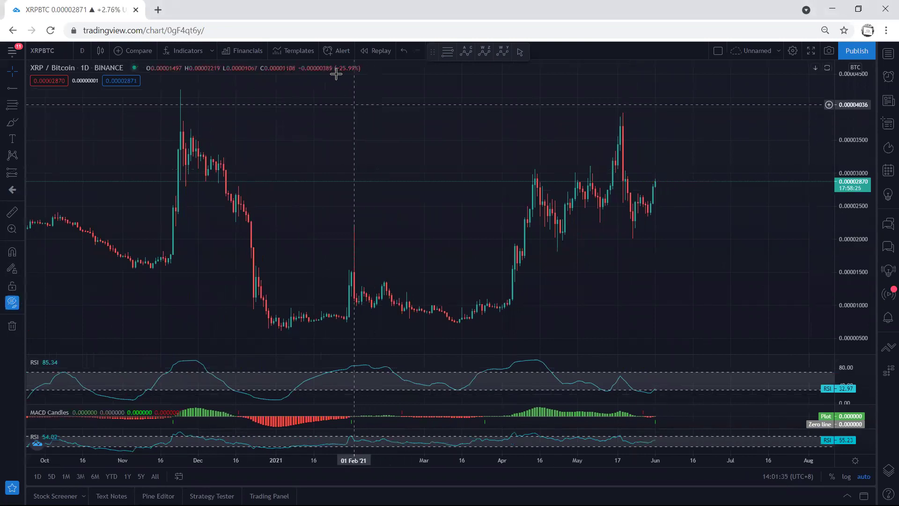
left_click_drag(526, 169, 614, 121)
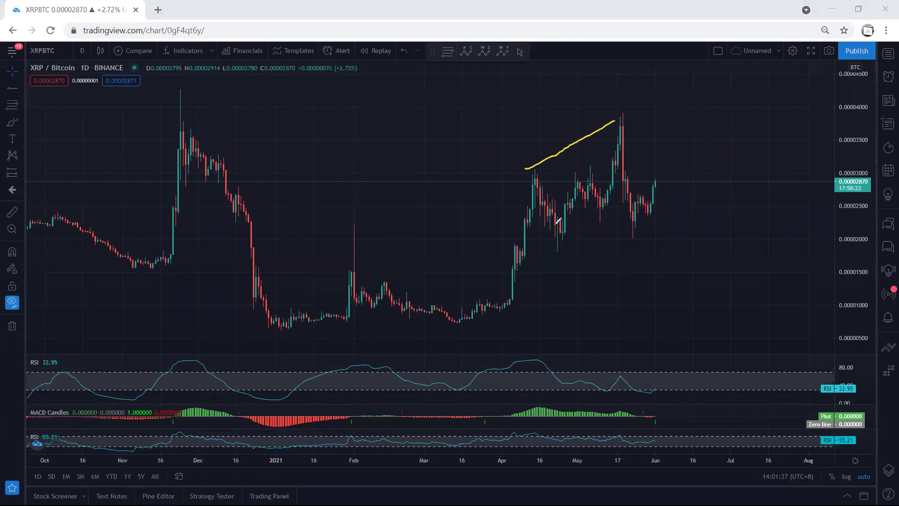
mouse_move(557, 246)
left_mouse_down()
mouse_move(629, 234)
mouse_move(665, 117)
left_mouse_up()
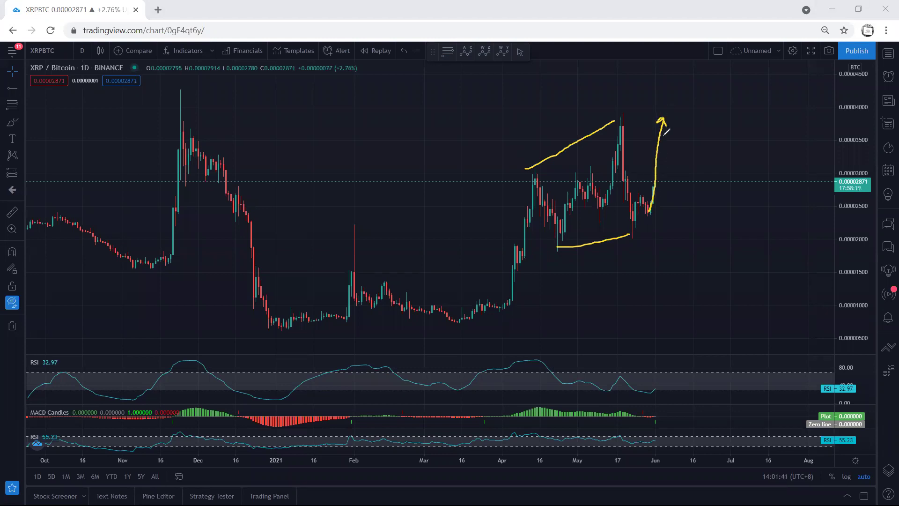
- Clear the freehand sketches and switch the chart to 4-hour candles
key("e")
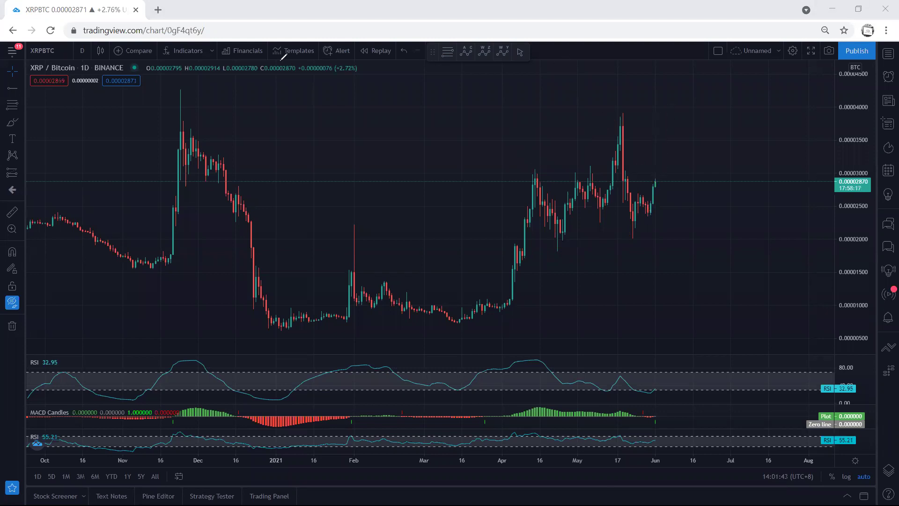
left_click(83, 50)
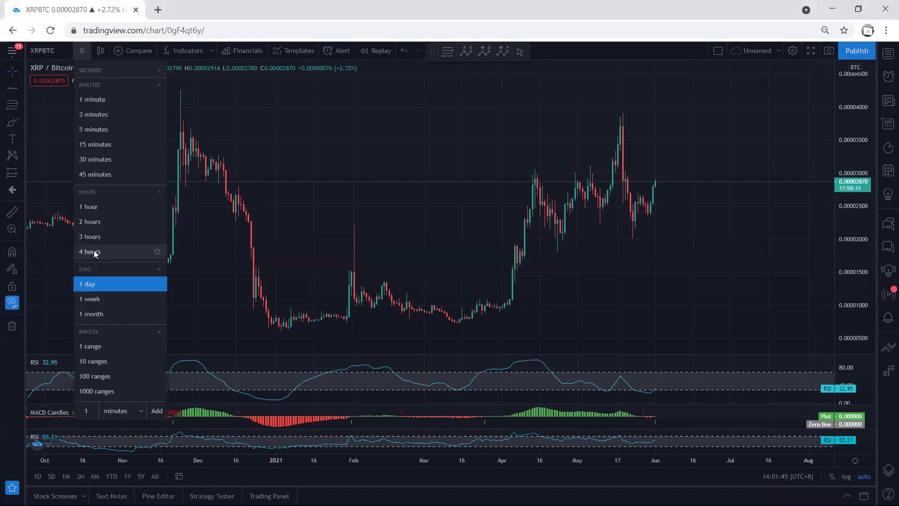
left_click(93, 250)
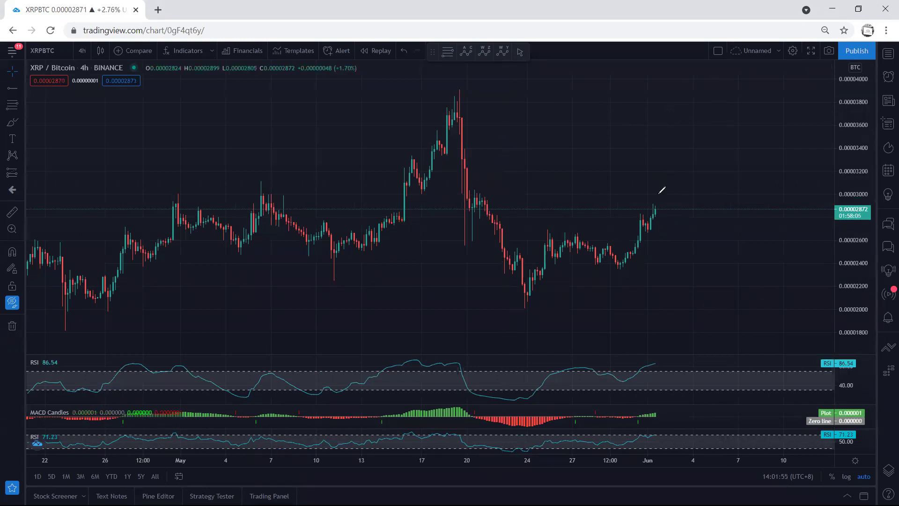
- Circle the recent recovery candles and trace the decline from the peak, then erase both
mouse_move(552, 231)
left_mouse_down()
mouse_move(615, 204)
mouse_move(671, 212)
mouse_move(630, 280)
mouse_move(542, 299)
mouse_move(540, 237)
left_mouse_up()
left_click_drag(451, 137, 504, 269)
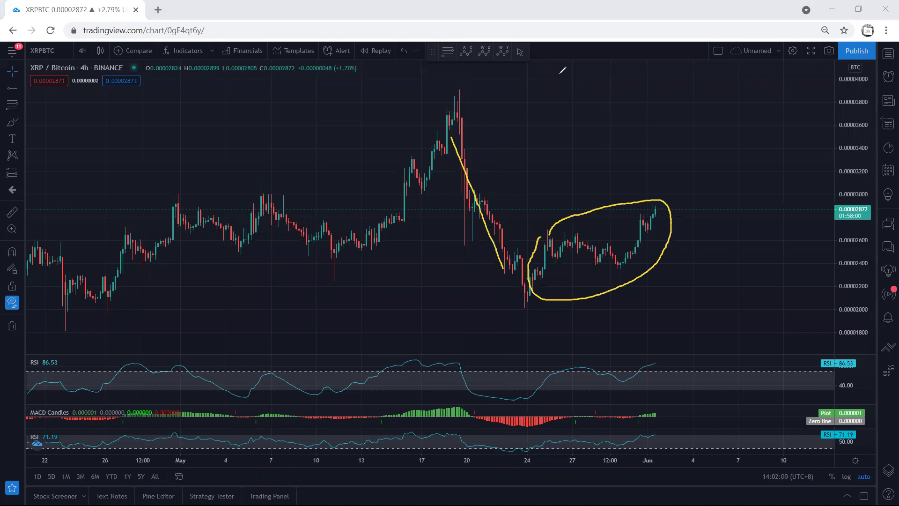
key("e")
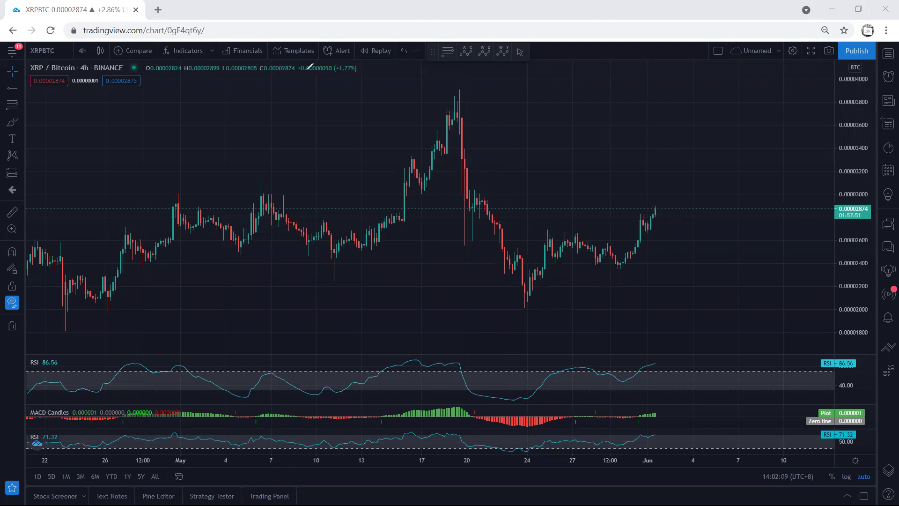
- Maximize and restore the MACD and RSI panes in turn
double_click(693, 417)
double_click(697, 375)
double_click(697, 375)
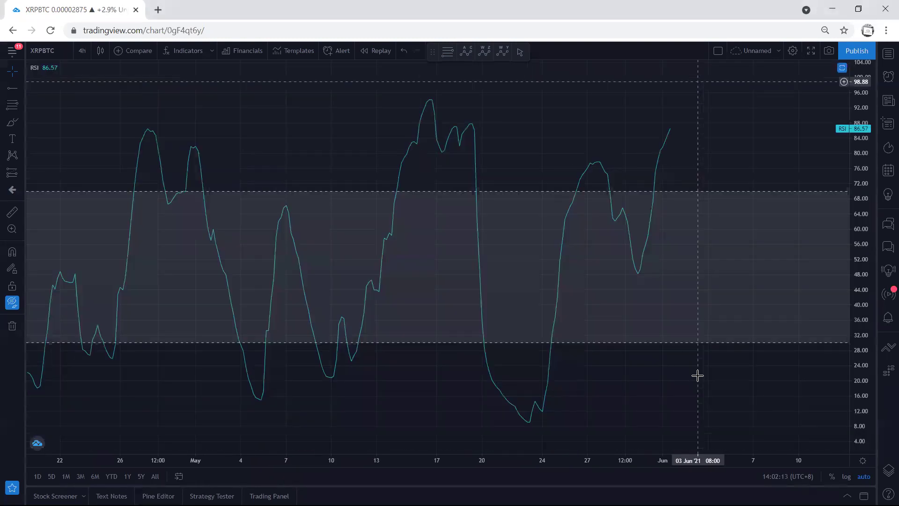
double_click(709, 247)
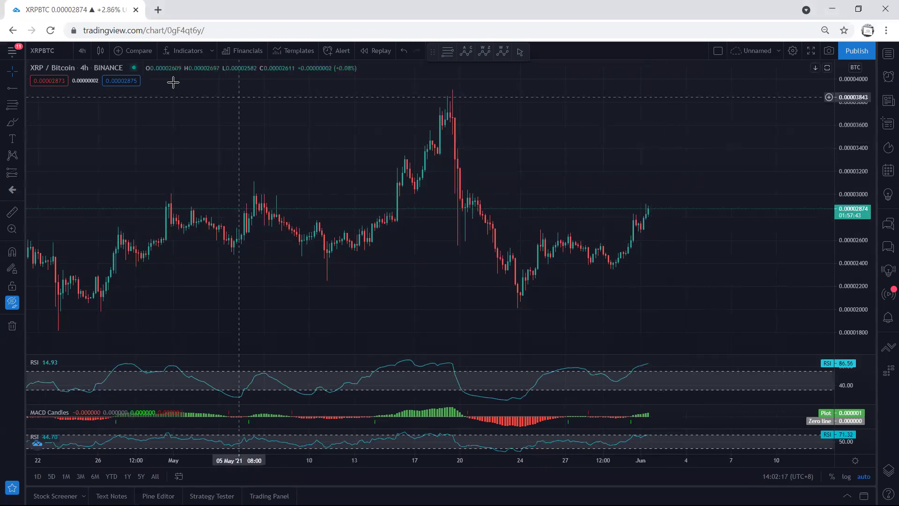
left_click(82, 49)
- Return to 1-hour candles with drawings shown and sketch moves between 0.00002856 and 0.00003111
left_click(117, 207)
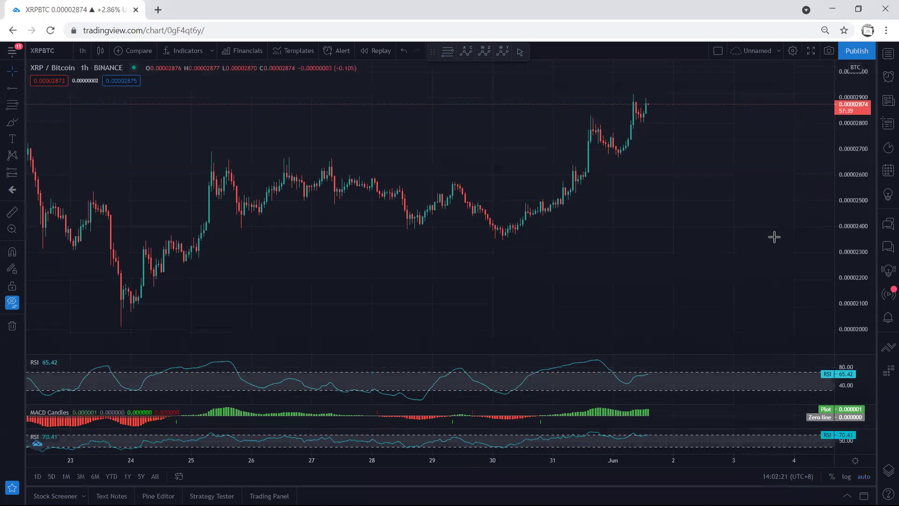
left_click(12, 302)
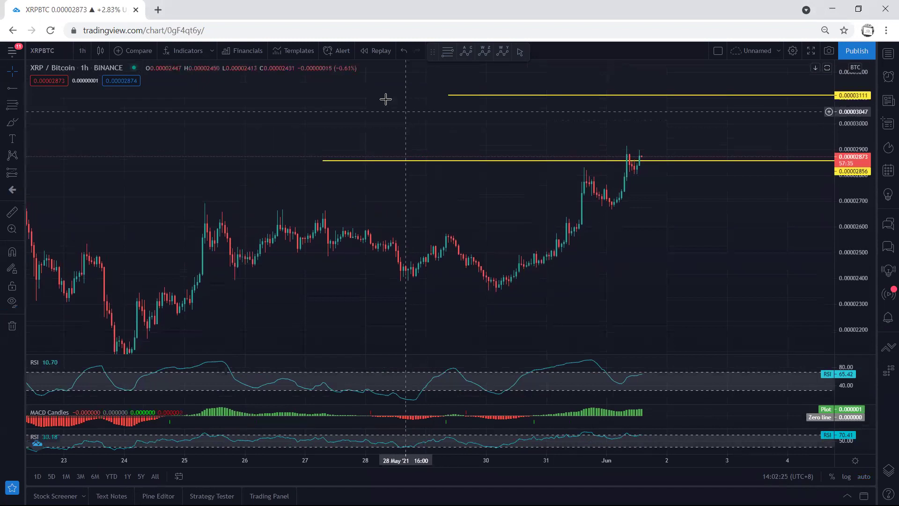
mouse_move(612, 202)
left_mouse_down()
mouse_move(640, 136)
mouse_move(614, 191)
left_mouse_up()
left_click_drag(494, 126, 513, 158)
left_click_drag(644, 157, 680, 95)
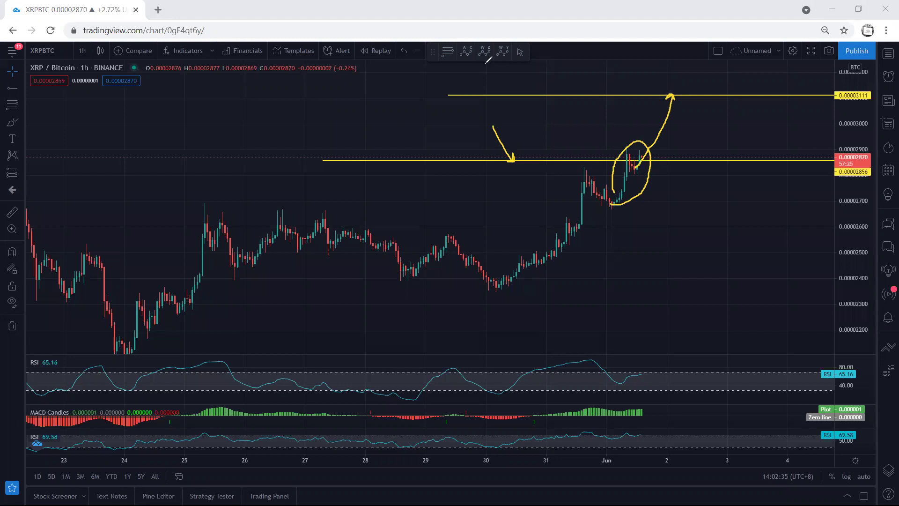
- Clear the scenario sketches and mark the two recent peaks with short strokes
key("e")
left_click_drag(618, 147, 637, 147)
left_click_drag(574, 168, 601, 167)
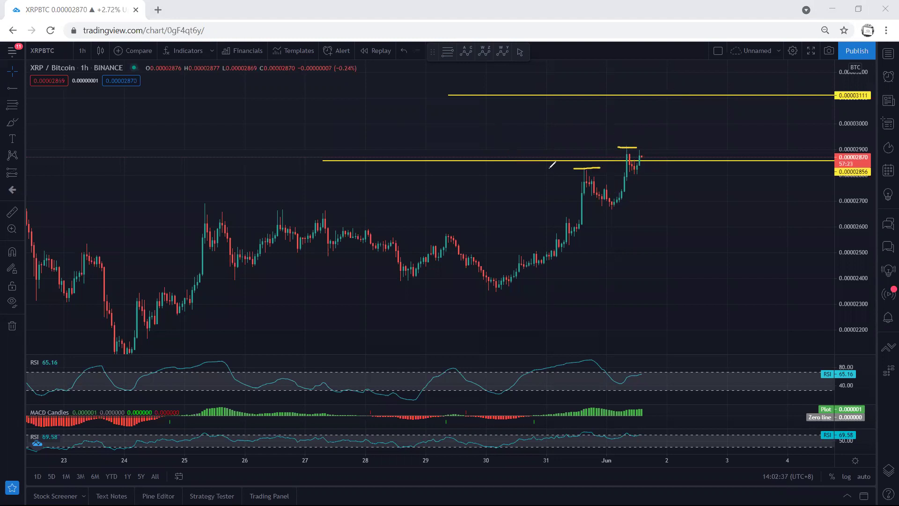
- Maximize and restore the MACD Candles and RSI panes
double_click(680, 415)
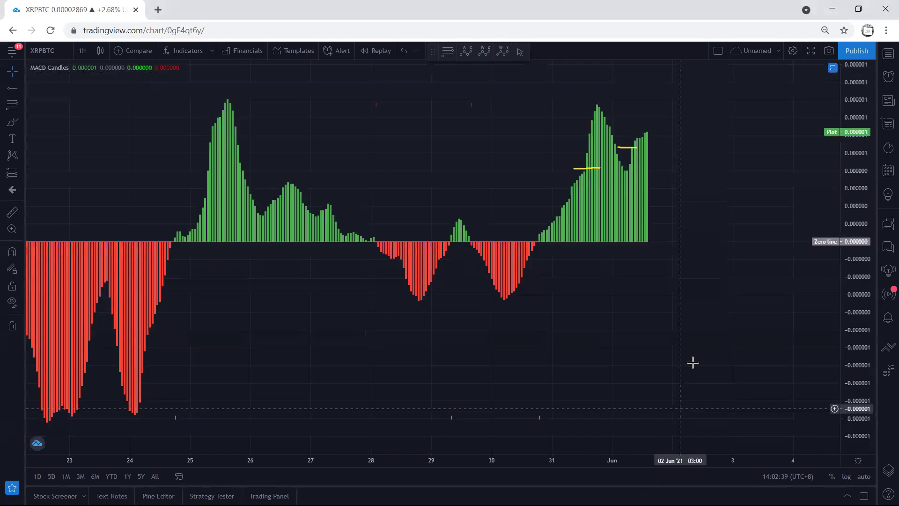
double_click(662, 327)
double_click(664, 375)
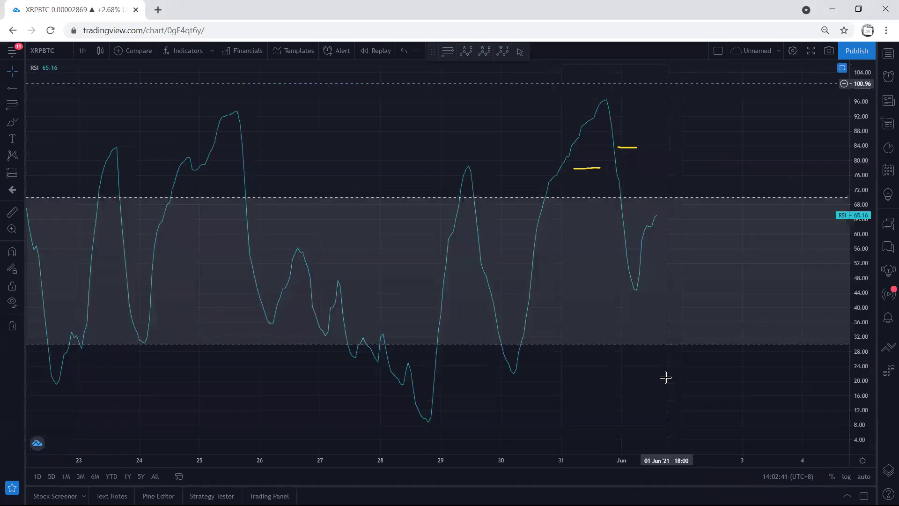
double_click(682, 275)
- Undo the two peak marks and sketch price dipping back from the latest high
left_click_drag(694, 269, 674, 267)
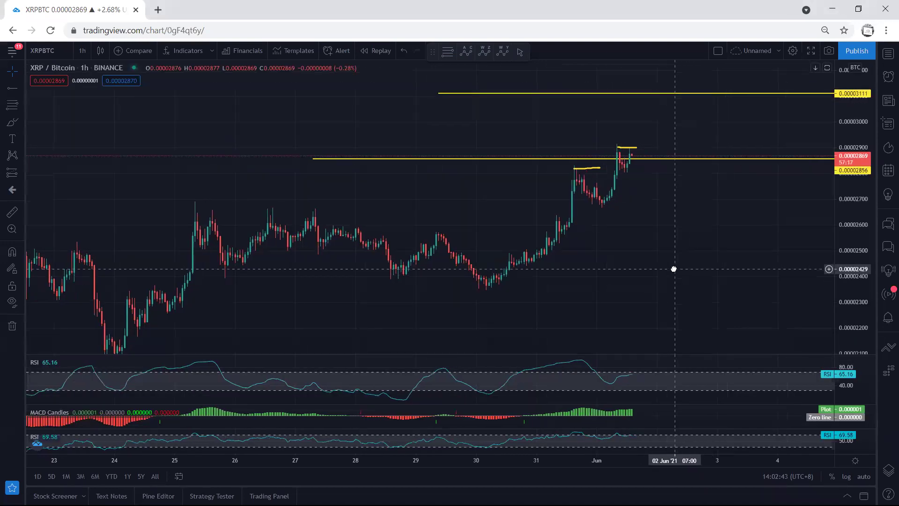
key("ctrl+z")
key("ctrl+z")
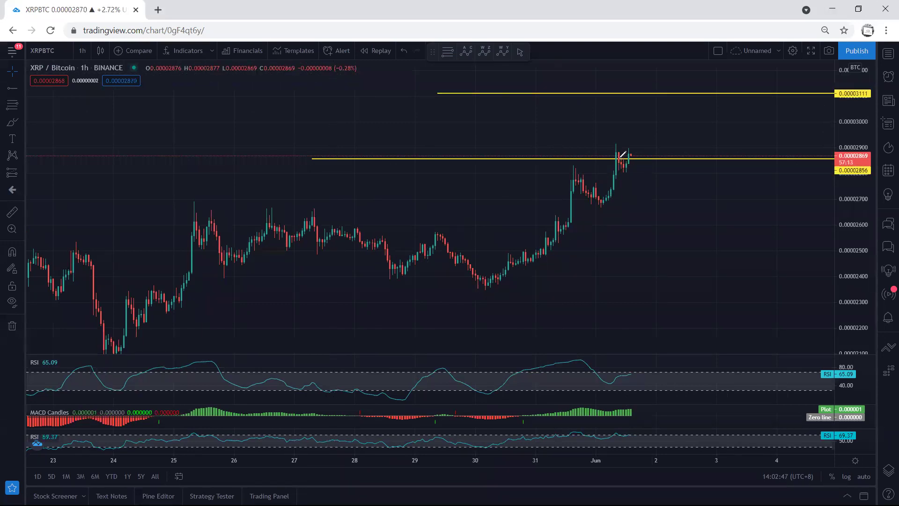
mouse_move(618, 144)
left_mouse_down()
mouse_move(644, 154)
mouse_move(646, 167)
mouse_move(636, 176)
mouse_move(620, 161)
mouse_move(634, 154)
mouse_move(652, 174)
left_mouse_up()
- Sketch a pullback, a rally and an upward curve from the latest candles, erasing each
left_click_drag(612, 145, 575, 172)
mouse_move(612, 210)
left_mouse_down()
mouse_move(650, 179)
mouse_move(673, 109)
left_mouse_up()
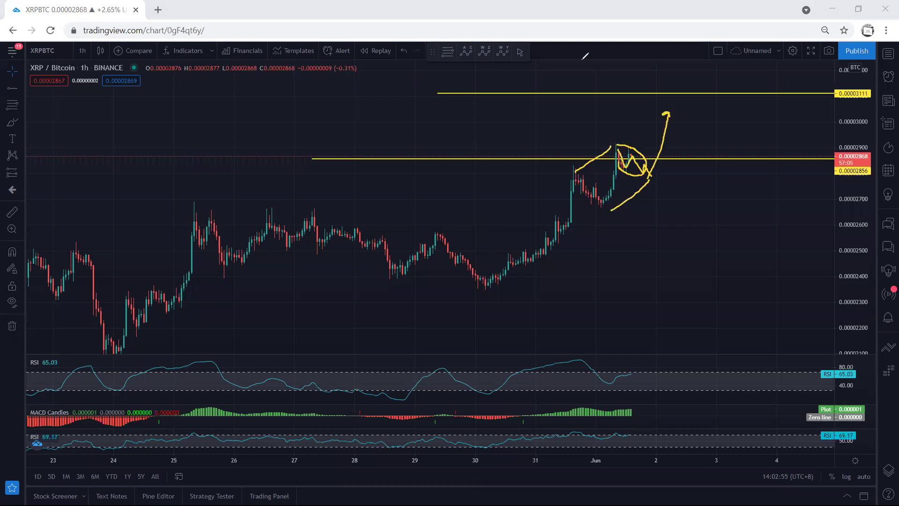
key("e")
left_click_drag(634, 158, 645, 111)
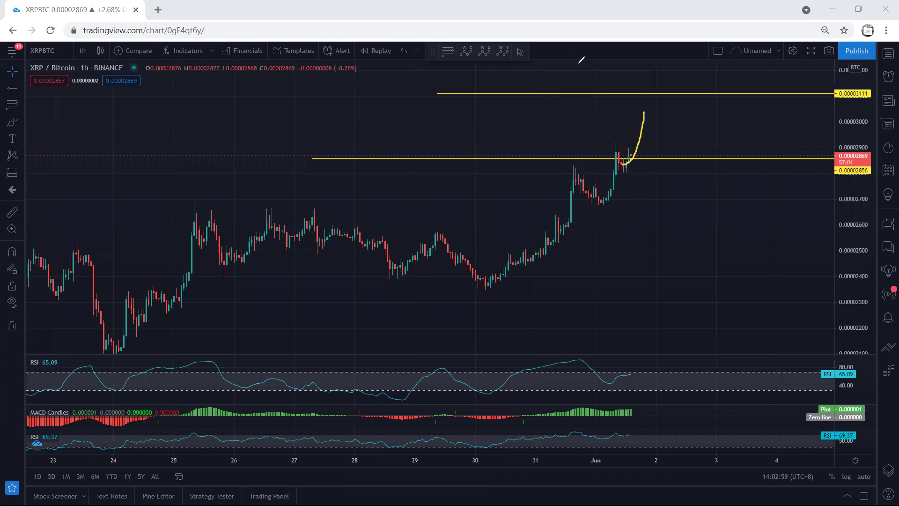
key("e")
- Circle the latest candles at the yellow line, bracket the RSI and MACD readings, then clear them
mouse_move(619, 143)
left_mouse_down()
mouse_move(643, 145)
mouse_move(641, 163)
mouse_move(619, 162)
mouse_move(620, 141)
left_mouse_up()
mouse_move(581, 354)
left_mouse_down()
mouse_move(580, 424)
mouse_move(630, 424)
mouse_move(624, 347)
left_mouse_up()
key("Escape")
- Switch to 15-minute candles, lower them in view, and sketch a path past the yellow line toward higher prices
left_click(84, 52)
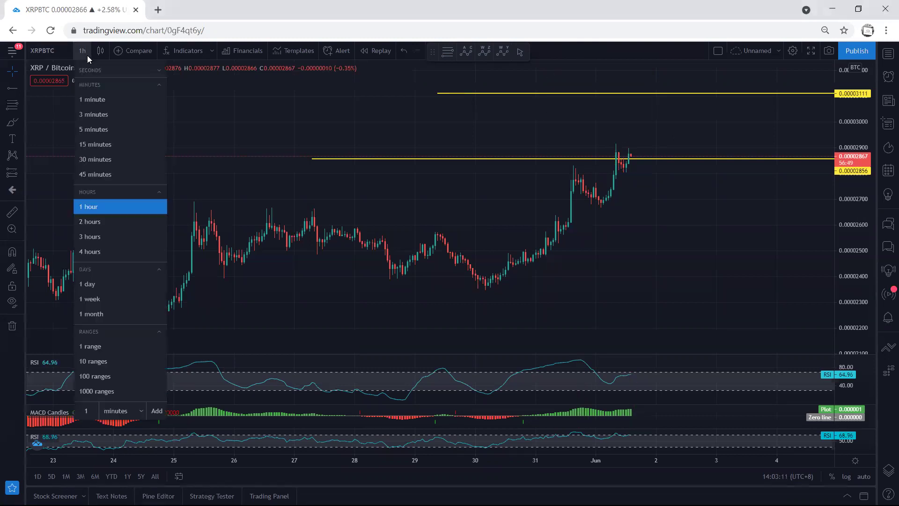
left_click(98, 145)
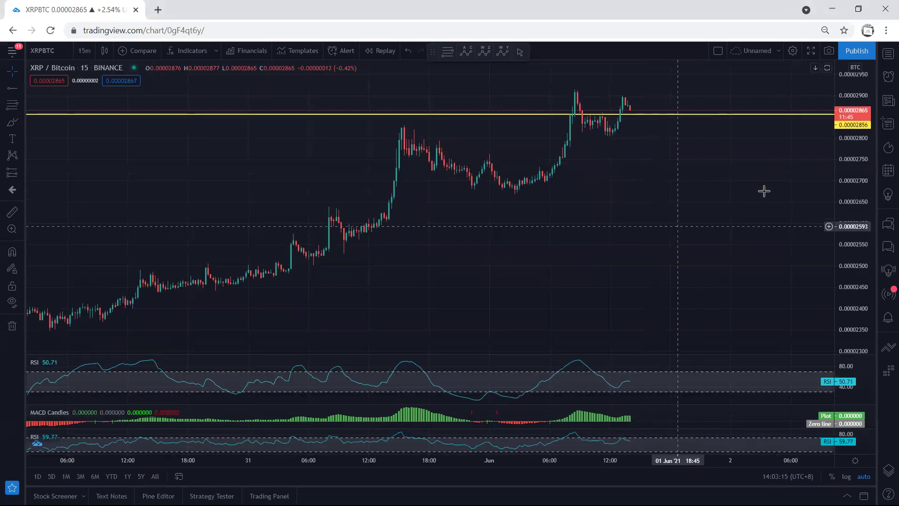
left_click_drag(670, 167, 670, 198)
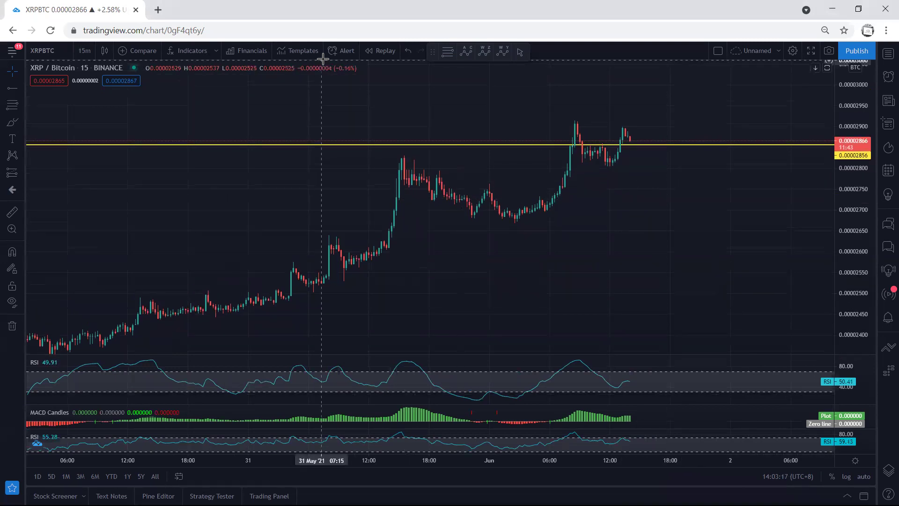
mouse_move(563, 118)
left_mouse_down()
mouse_move(588, 117)
mouse_move(587, 127)
left_mouse_up()
mouse_move(586, 112)
left_mouse_down()
mouse_move(564, 124)
mouse_move(616, 135)
mouse_move(660, 175)
mouse_move(679, 85)
mouse_move(687, 96)
left_mouse_up()
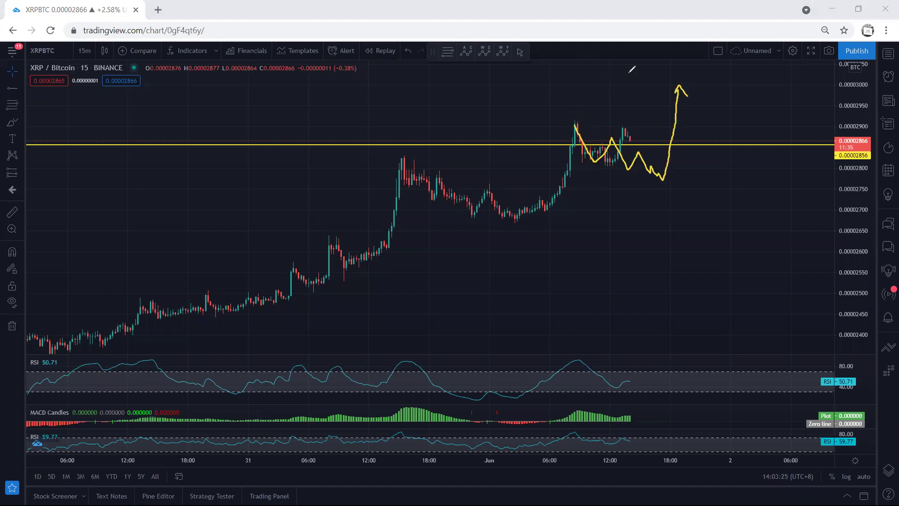
- Clear the scenario sketch and switch to 1-hour candles with the upper yellow line in view
key("e")
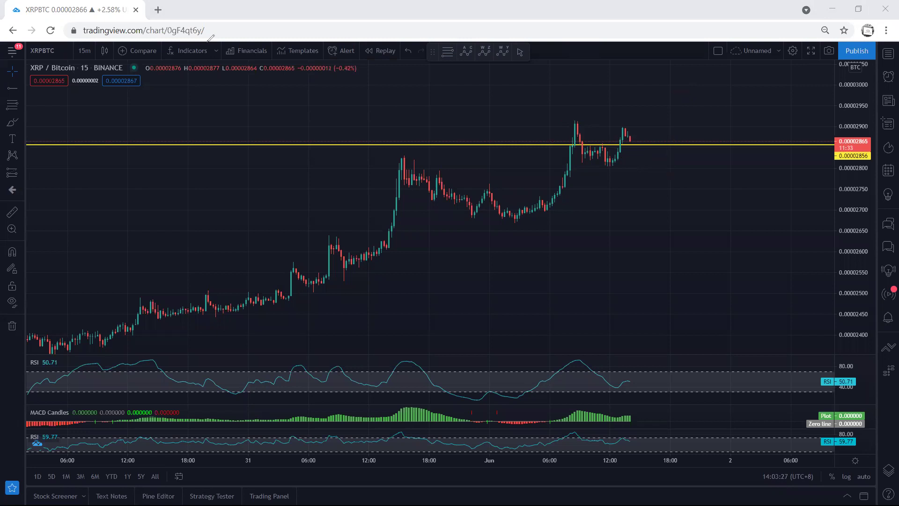
left_click(86, 50)
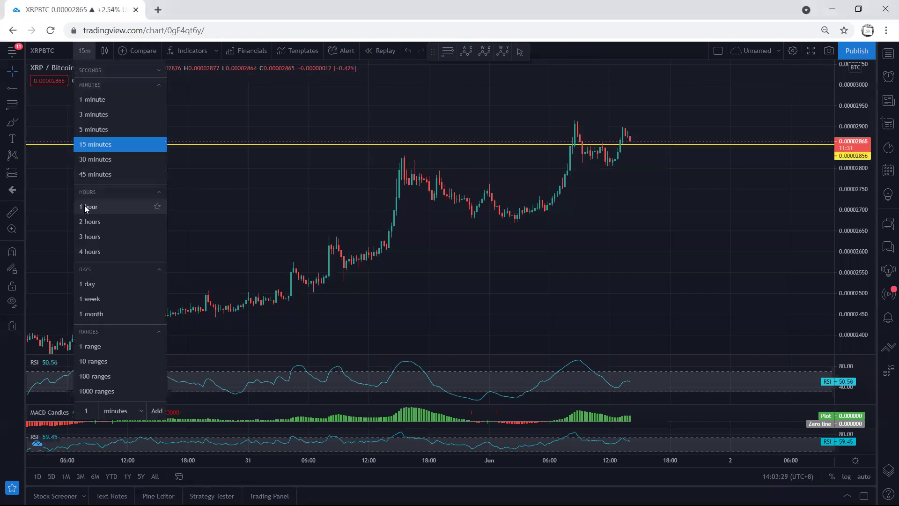
left_click(84, 205)
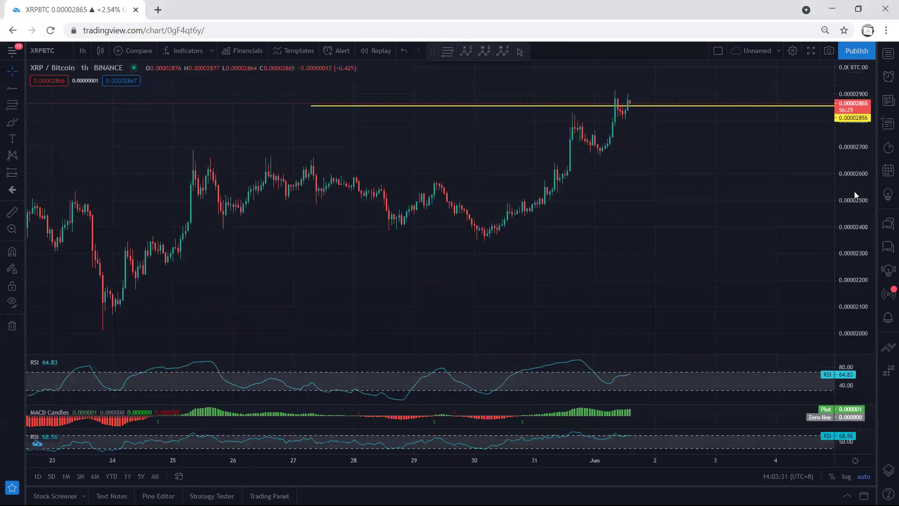
left_click_drag(651, 225, 648, 237)
- Sketch the upper and lower lines of the rising channel around the latest candles
mouse_move(619, 117)
left_mouse_down()
mouse_move(653, 118)
mouse_move(666, 140)
mouse_move(639, 141)
mouse_move(625, 122)
mouse_move(582, 137)
left_mouse_up()
left_click_drag(649, 148, 612, 181)
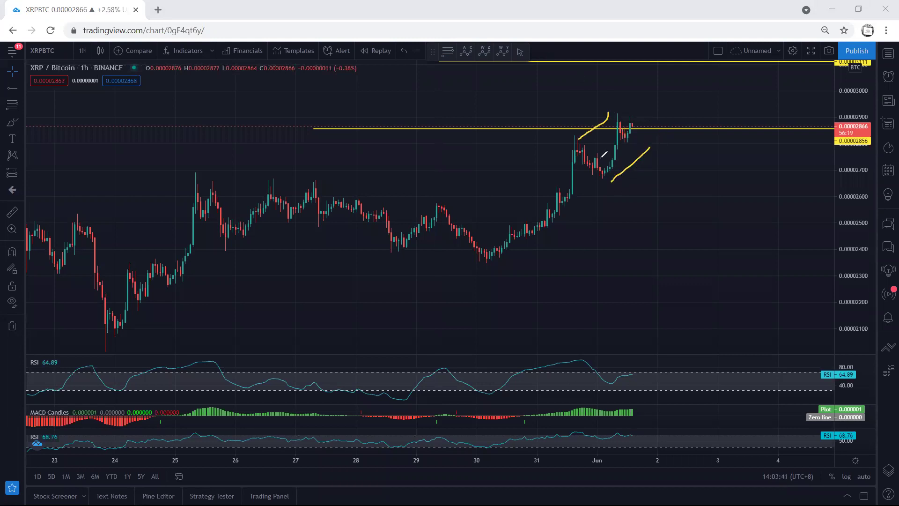
left_click_drag(617, 118, 626, 139)
- Sketch a drop from the latest candle tops and circle them at the yellow line, then clear
left_click_drag(247, 98, 287, 115)
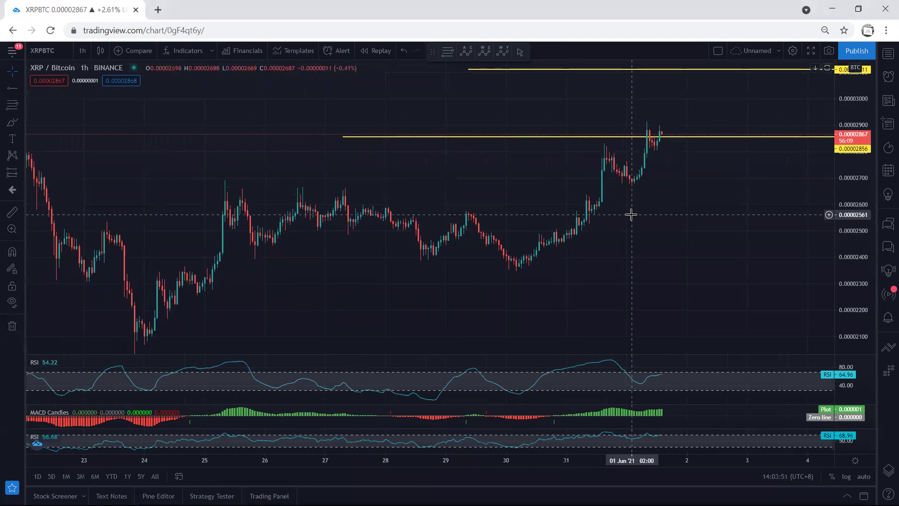
left_click_drag(647, 126, 674, 153)
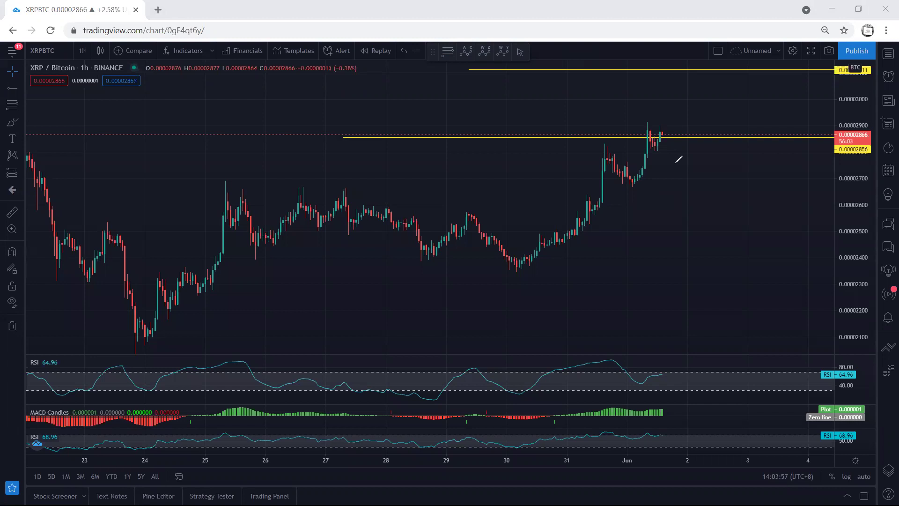
mouse_move(653, 126)
left_mouse_down()
mouse_move(684, 136)
mouse_move(664, 150)
mouse_move(651, 136)
mouse_move(730, 221)
left_mouse_up()
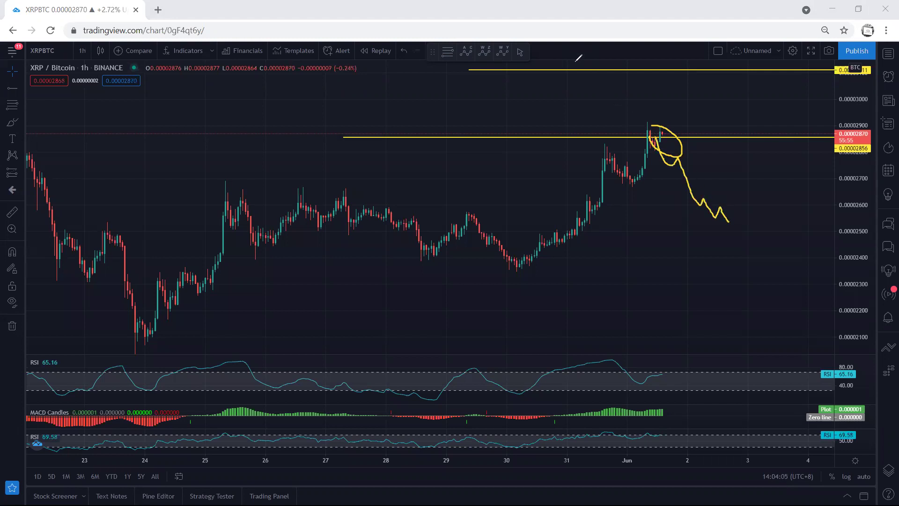
key("Escape")
- Switch to 4-hour candles and hide the saved drawings
left_click(82, 50)
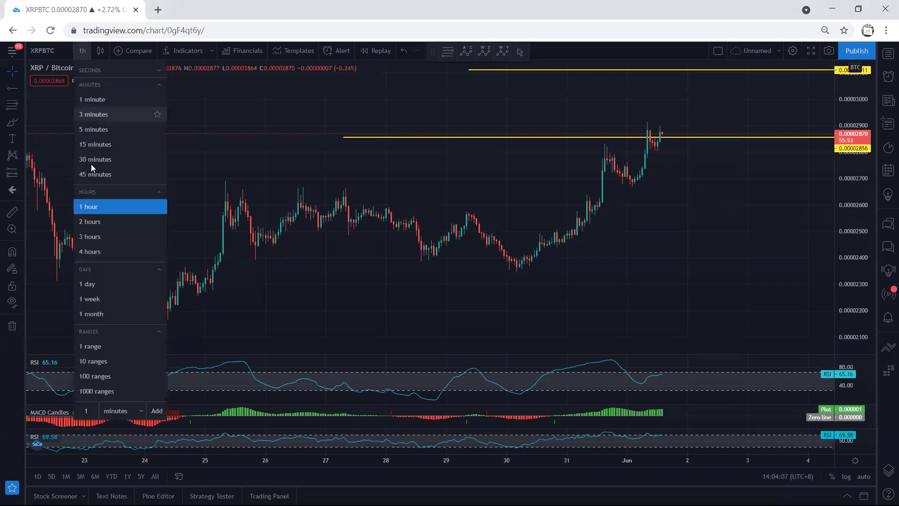
left_click(91, 251)
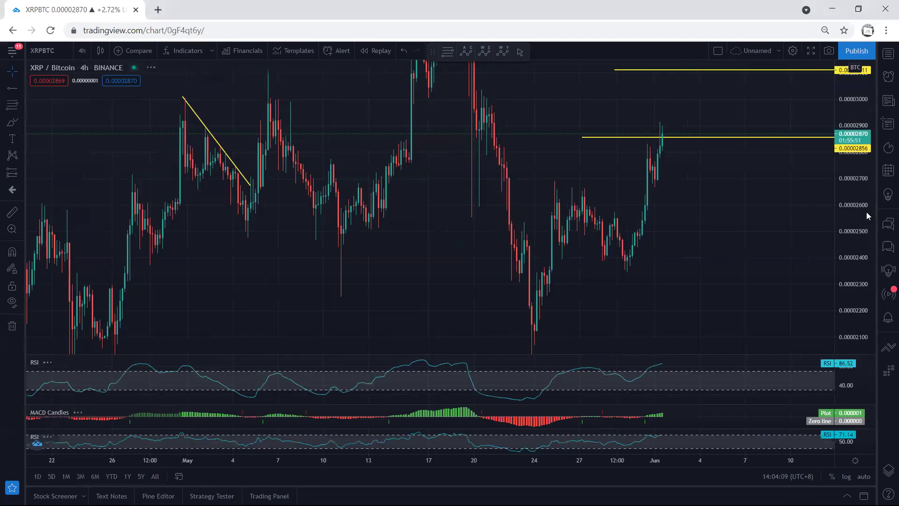
left_click(12, 302)
- Sketch a rising channel's two lines and the drop from the mid-May peak
left_click_drag(565, 228, 638, 209)
left_click_drag(543, 301, 613, 282)
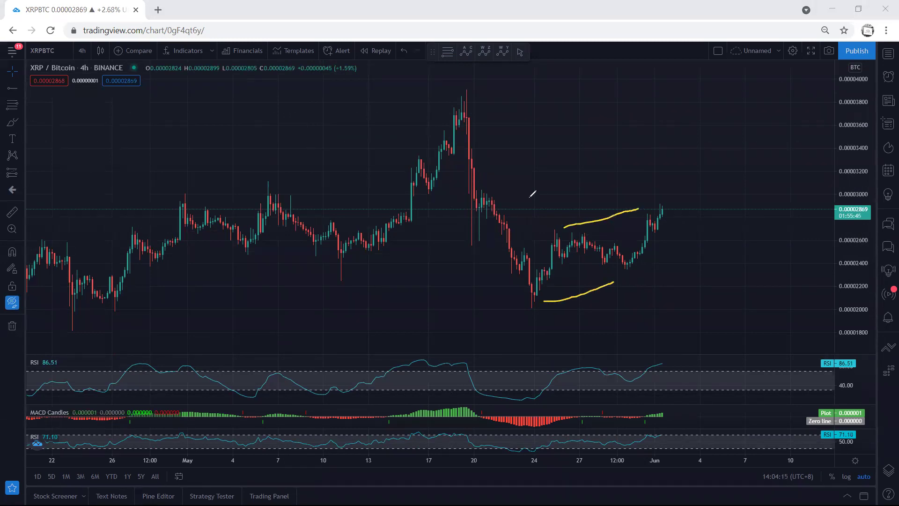
left_click_drag(505, 245, 512, 260)
- Switch to daily candles, sketch the January–May rise, November decline and May drop, then clear them
left_click(82, 51)
left_click(93, 281)
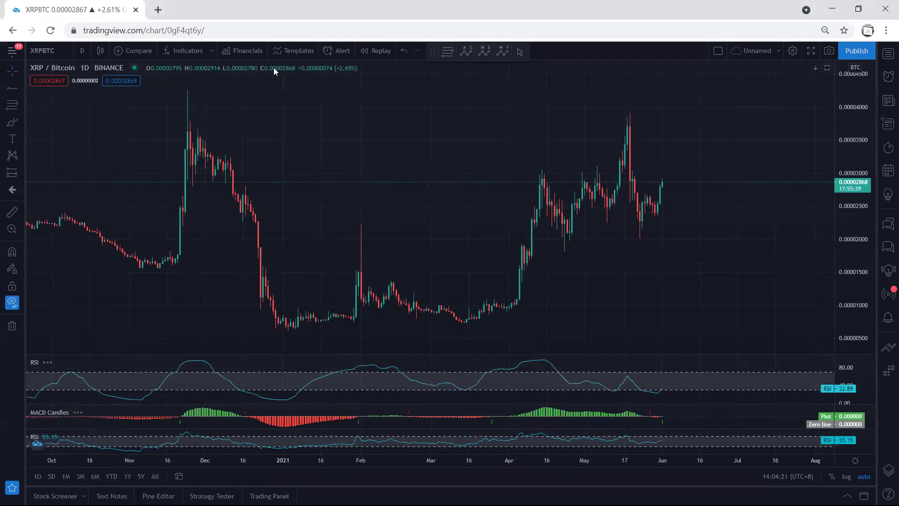
left_click_drag(613, 134, 316, 305)
left_click_drag(197, 135, 220, 177)
left_click_drag(244, 230, 277, 294)
left_click_drag(624, 124, 666, 269)
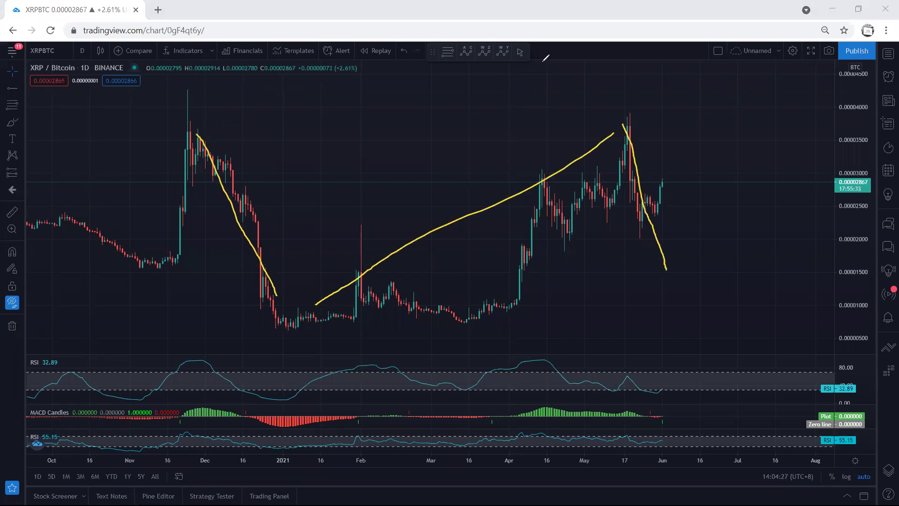
key("ctrl+alt+h")
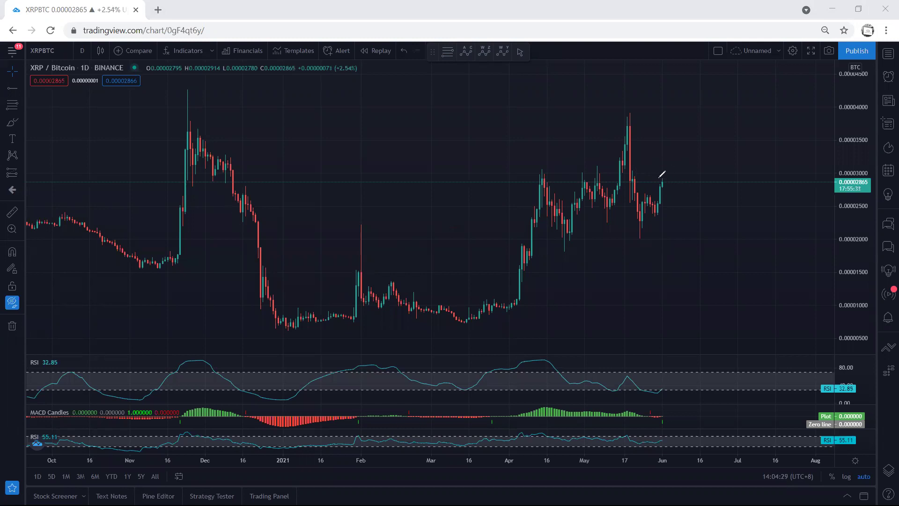
- Sketch lines along the April–May highs and lows and a projected June rally, then clear them
left_click_drag(621, 117, 533, 166)
left_click_drag(567, 246, 625, 236)
left_click_drag(656, 206, 694, 112)
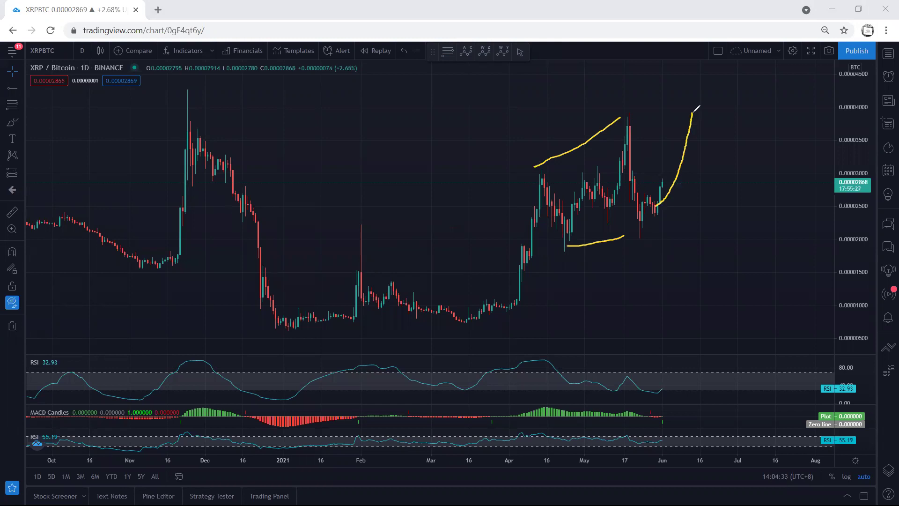
key("ctrl+alt+h")
- Switch to 1-hour candles, annotate the decline into the May 30 low and the rally, then clear
left_click(80, 51)
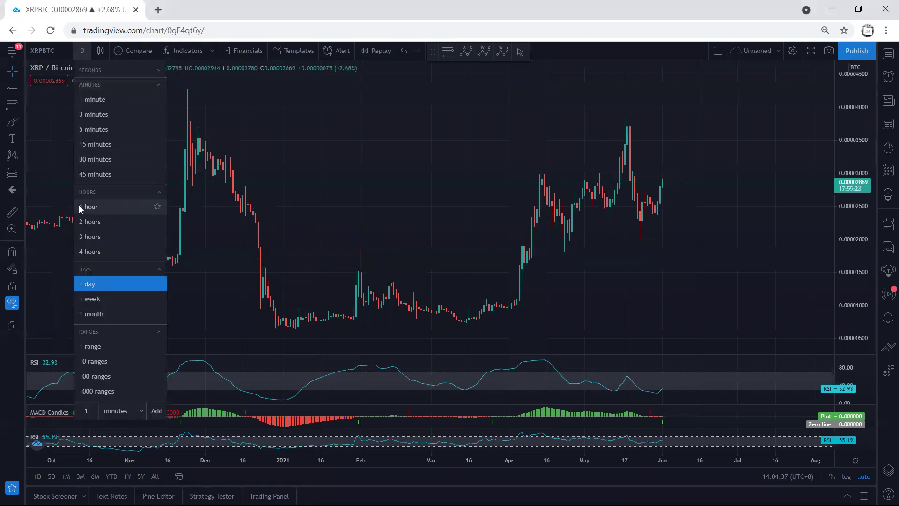
left_click(81, 207)
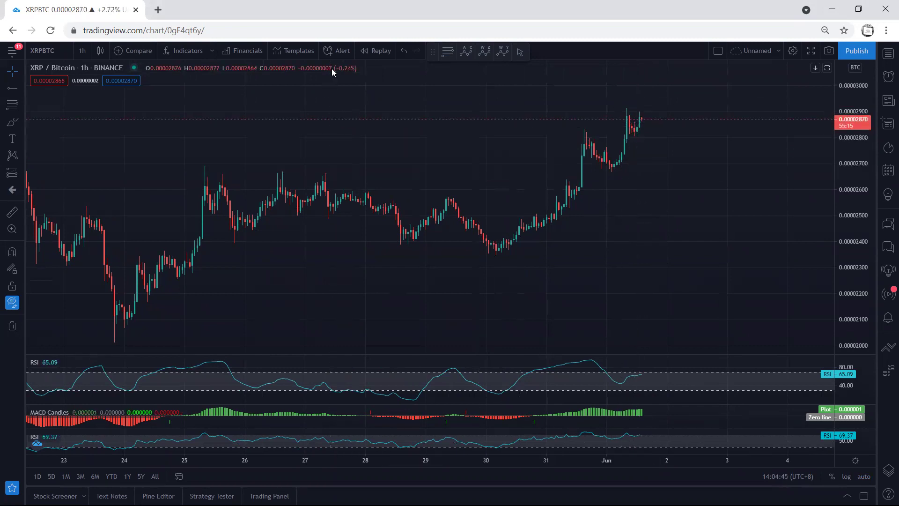
mouse_move(496, 253)
left_mouse_down()
mouse_move(543, 232)
mouse_move(510, 237)
left_mouse_up()
left_click_drag(462, 217, 505, 246)
mouse_move(487, 250)
left_mouse_down()
mouse_move(516, 244)
mouse_move(603, 195)
mouse_move(617, 105)
mouse_move(521, 184)
mouse_move(492, 239)
left_mouse_up()
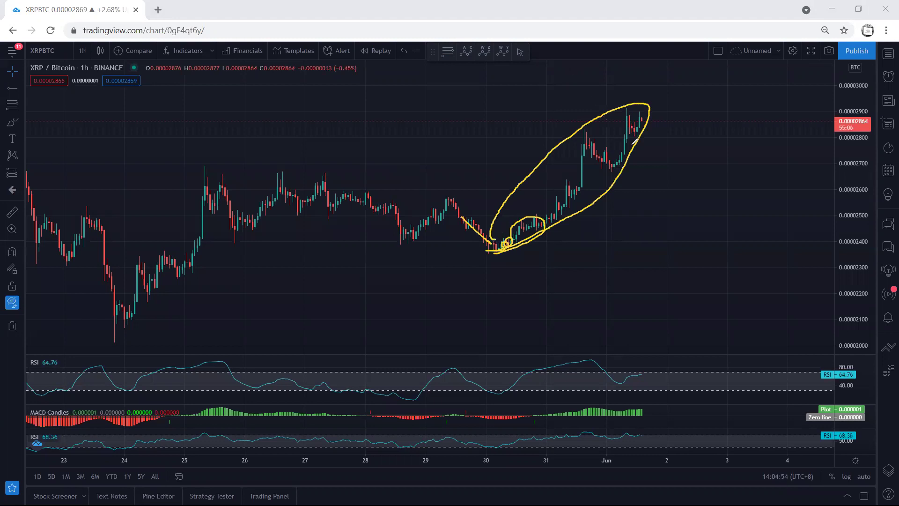
key("e")
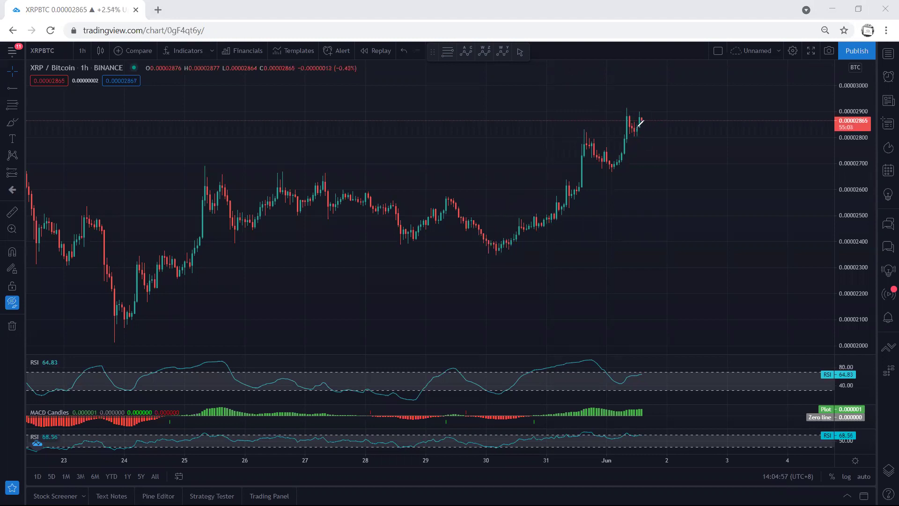
- Sketch a pullback from the June 1 top and a rising breakout arrow, then clear them
mouse_move(629, 115)
left_mouse_down()
mouse_move(630, 129)
mouse_move(659, 145)
left_mouse_up()
mouse_move(625, 110)
left_mouse_down()
mouse_move(592, 130)
mouse_move(605, 166)
left_mouse_up()
left_click_drag(659, 145, 613, 170)
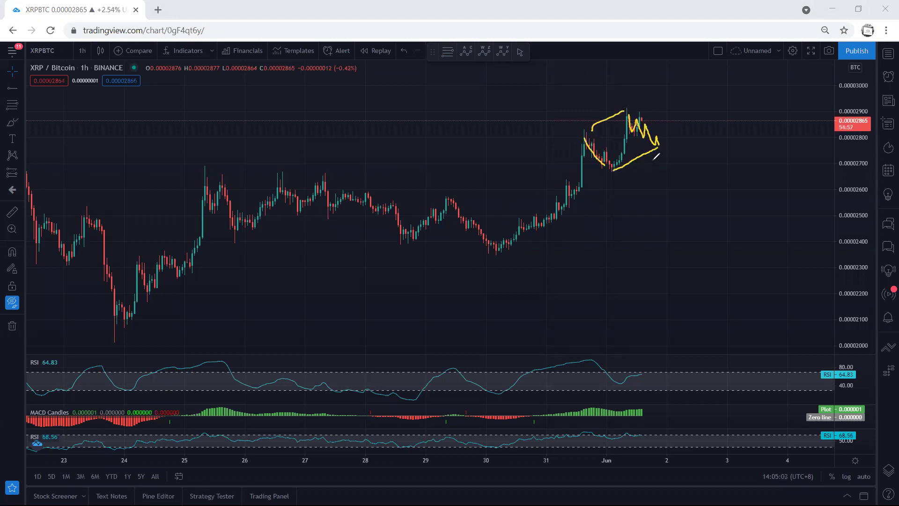
mouse_move(661, 144)
left_mouse_down()
mouse_move(682, 74)
mouse_move(687, 84)
left_mouse_up()
key("e")
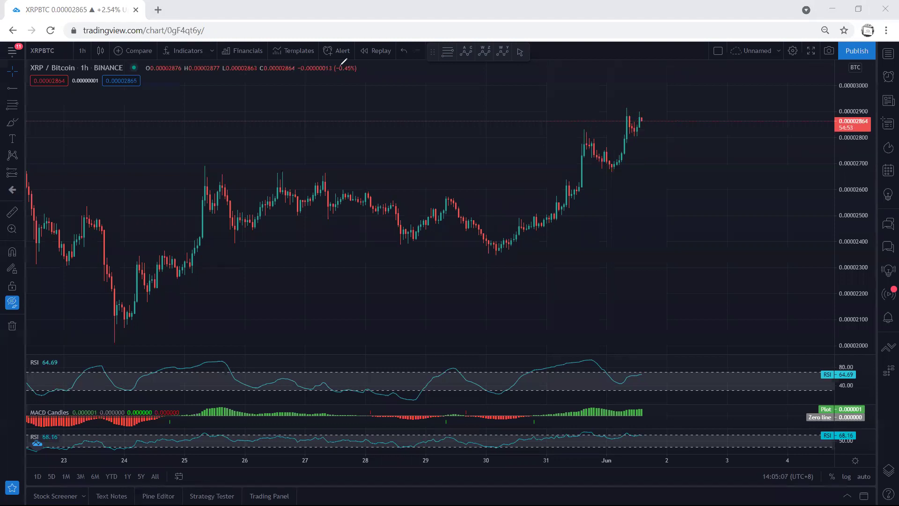